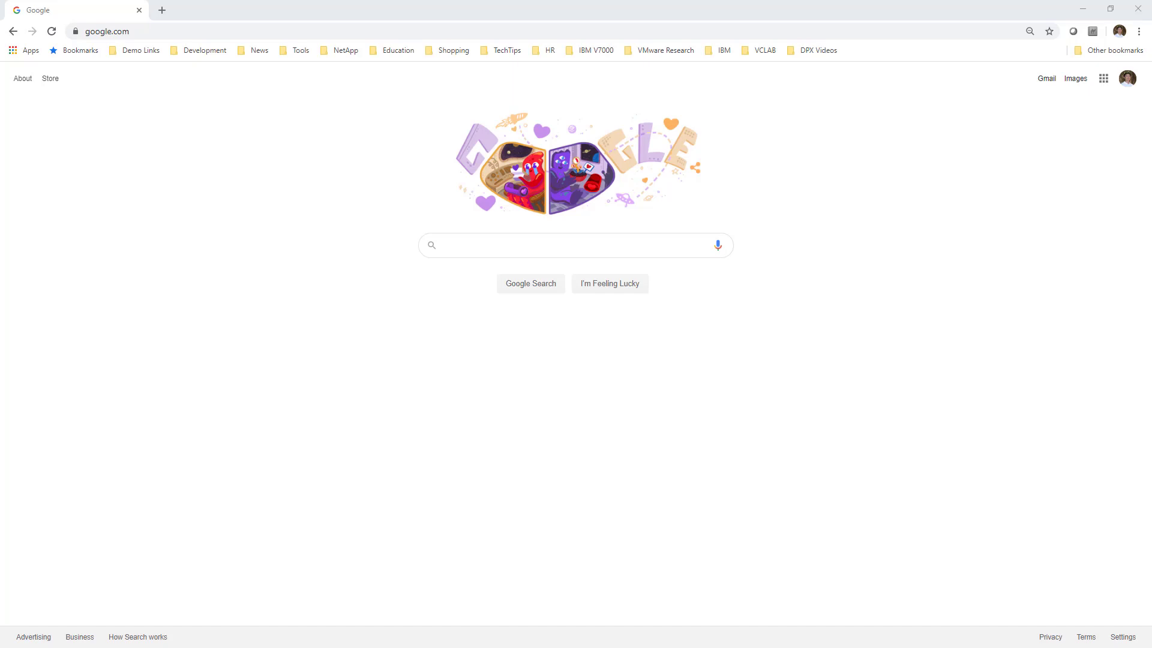
Step: Go to the Catalogic Software website at catalogicsoftware.com
click(262, 249)
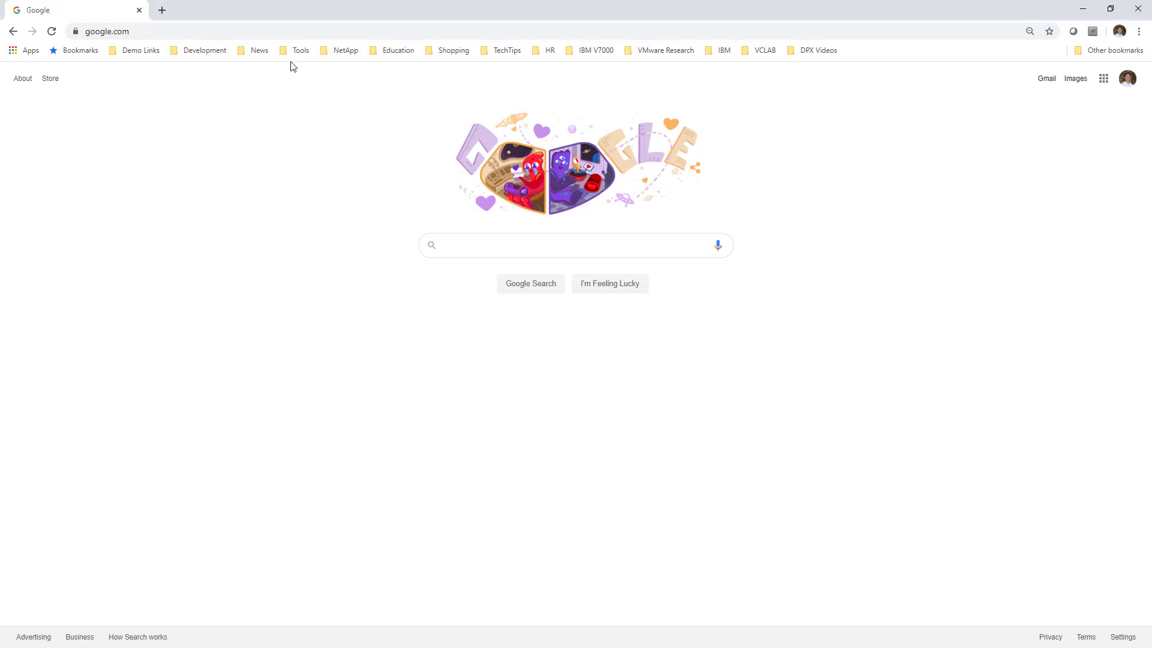
double_click(281, 33)
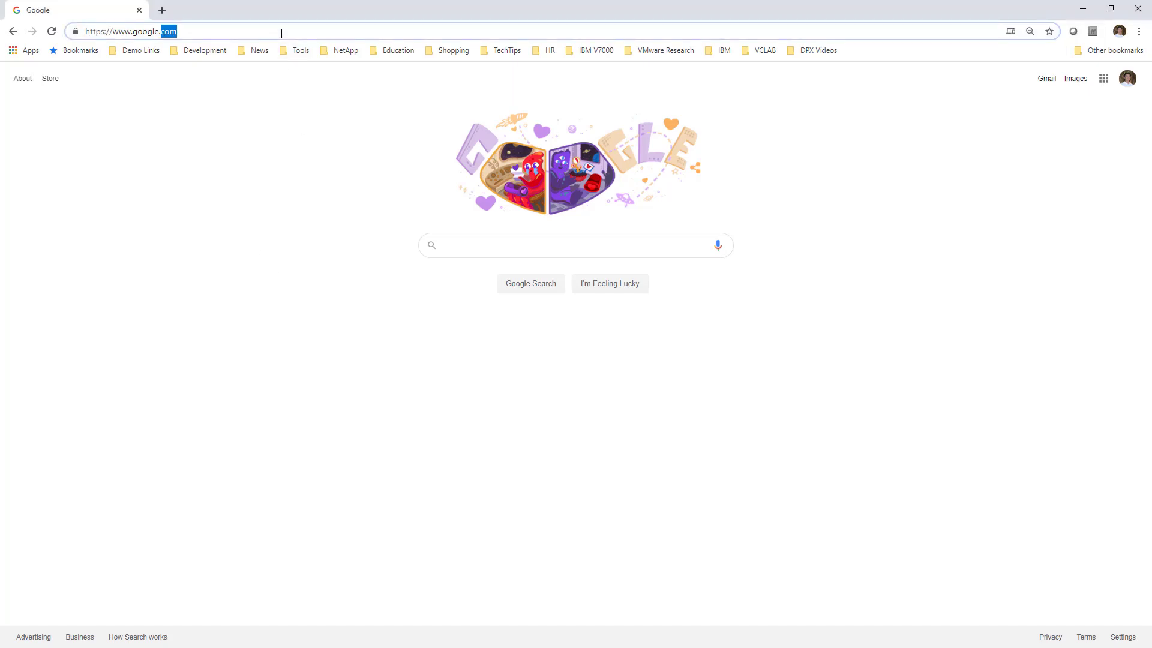
key(shift+Home)
click(281, 33)
key(ctrl+a)
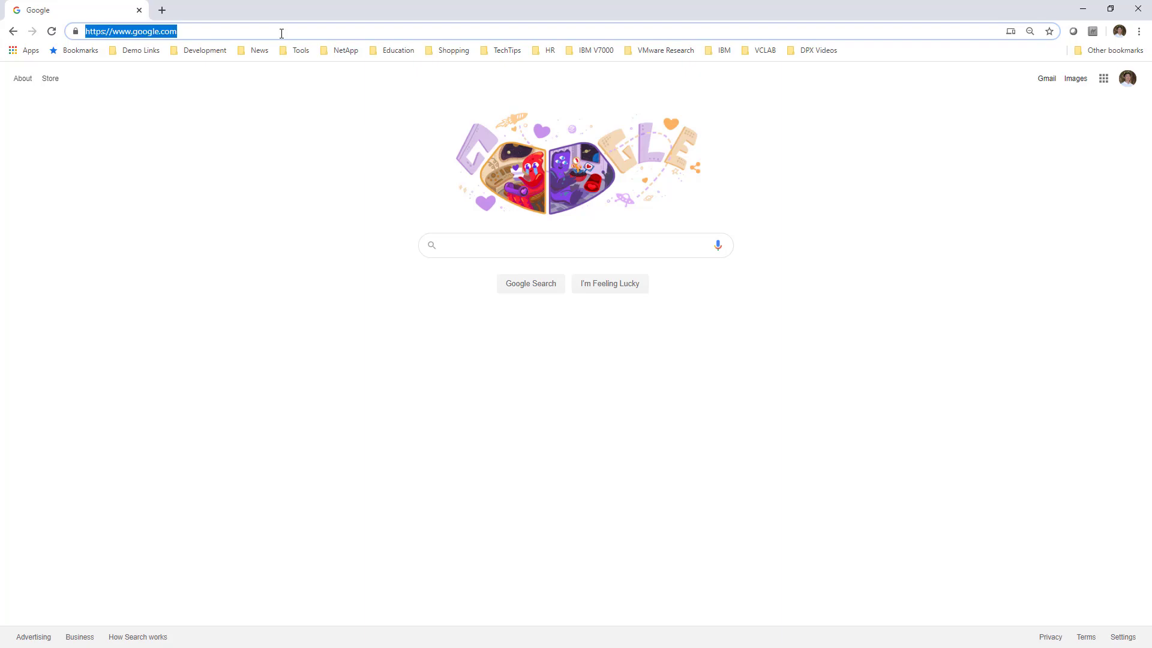
text(catalo)
key(Return)
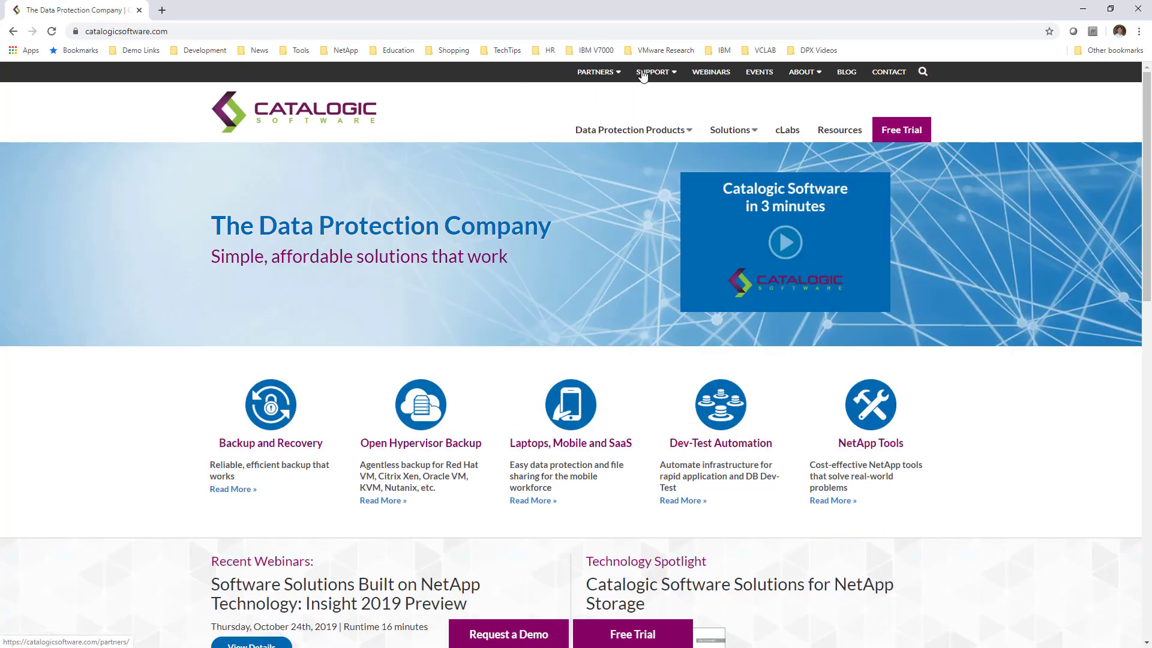
Step: Log in to Catalogic's Support Portal with the prefilled credentials and open the Software Download section for DPX 4.6.0
mouse_move(649, 78)
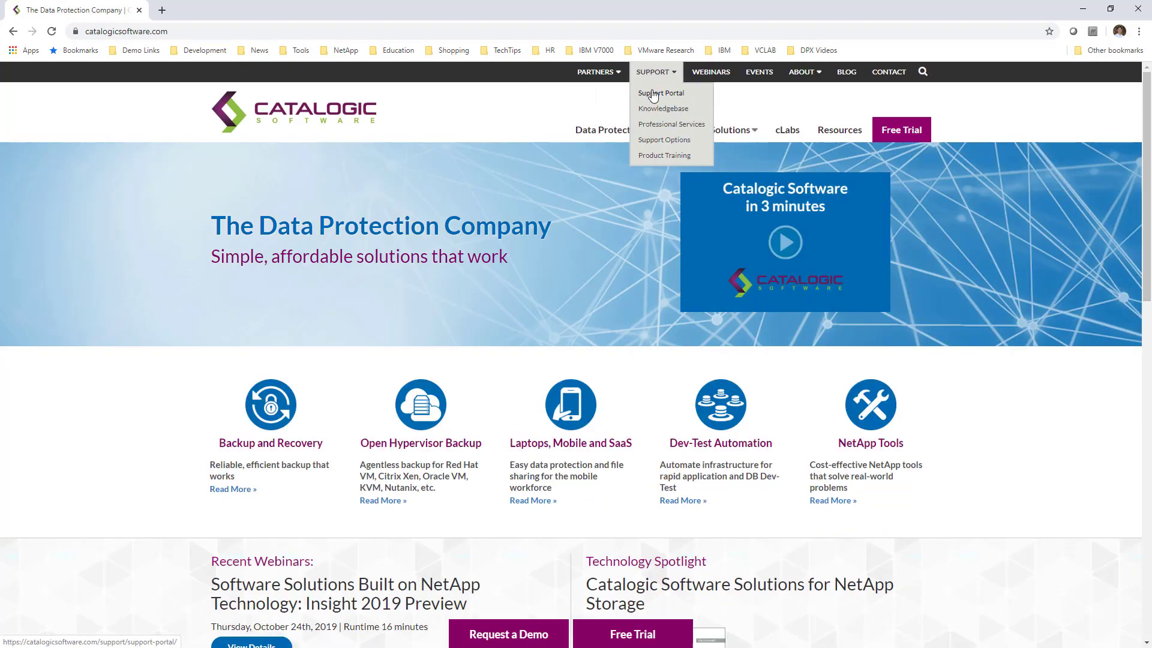
click(653, 95)
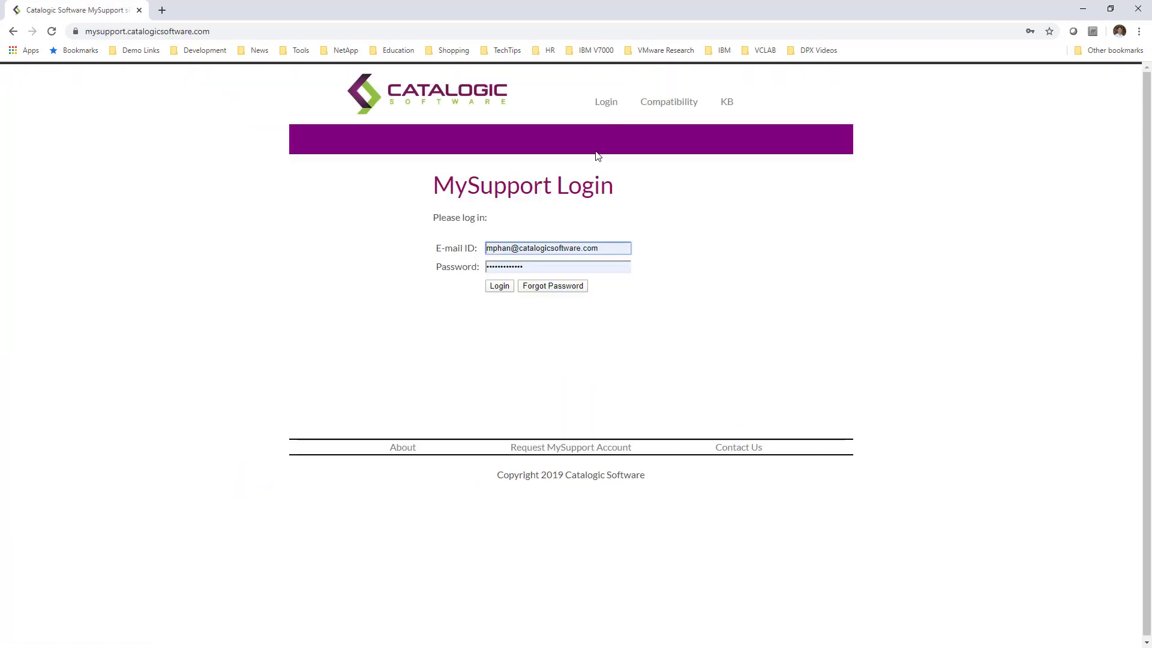
click(500, 291)
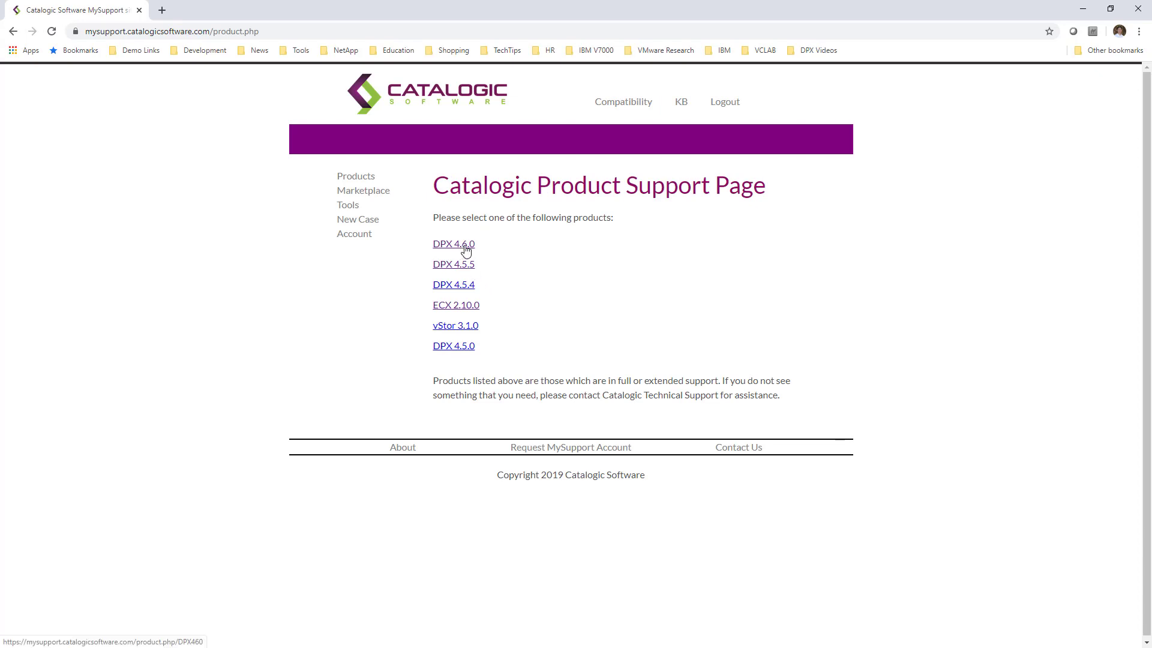
click(466, 250)
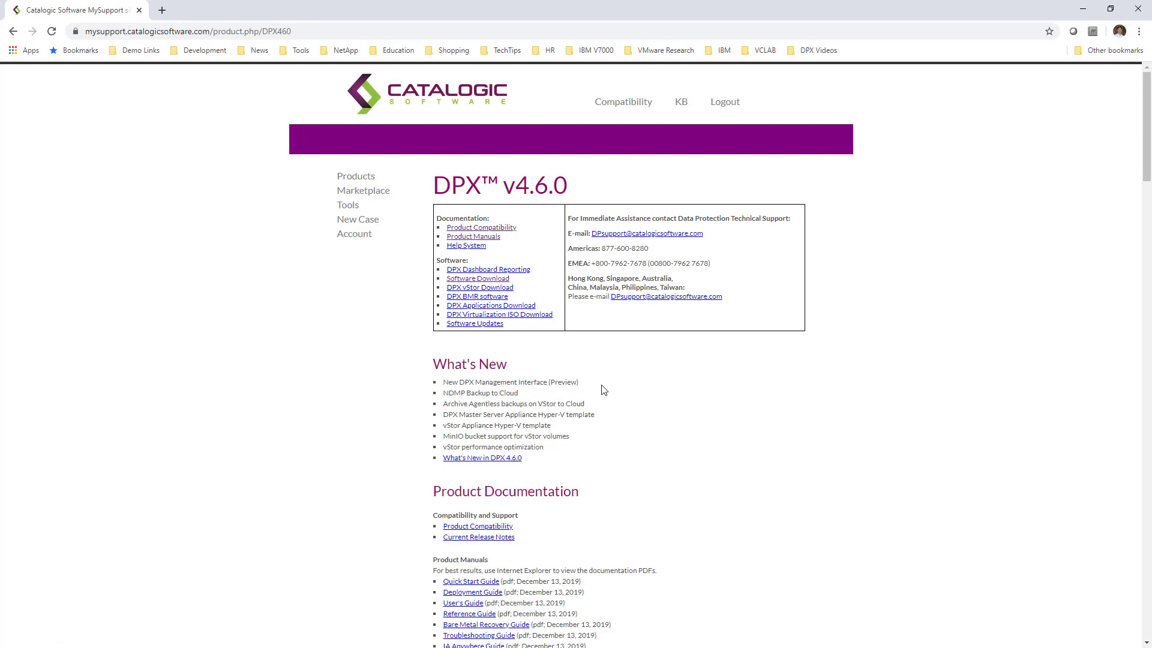
click(495, 279)
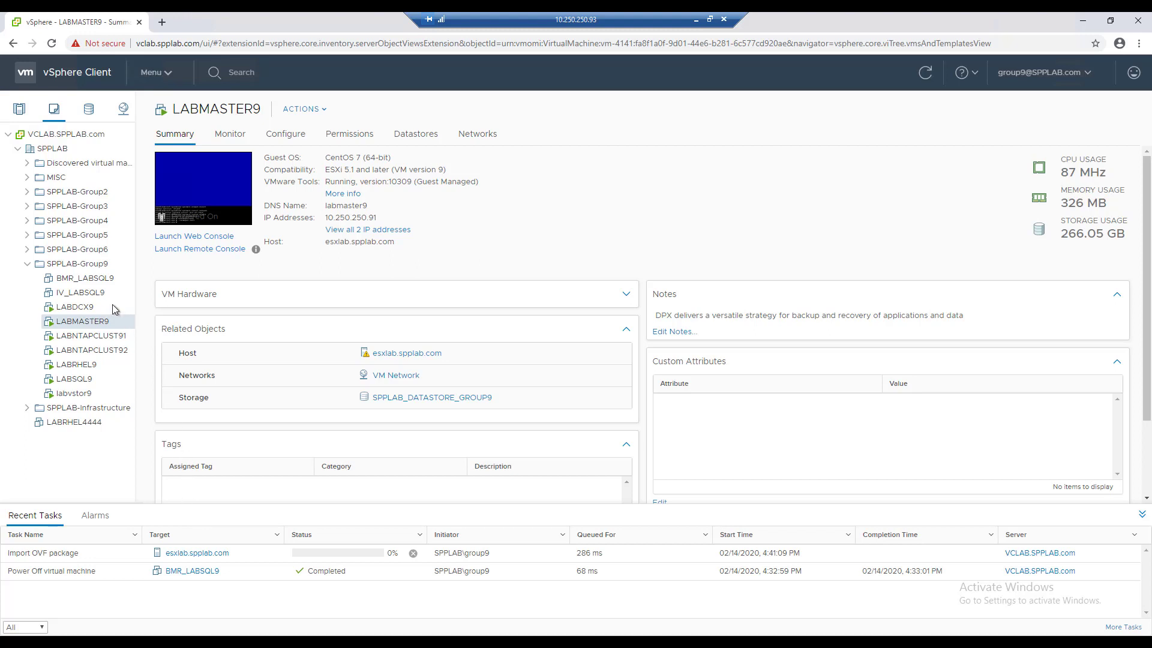
Step: Start deploying an OVF template in the SPPLAB-Group9 folder, using the local file DPX-4.6.0-276.ova as the source
right_click(101, 269)
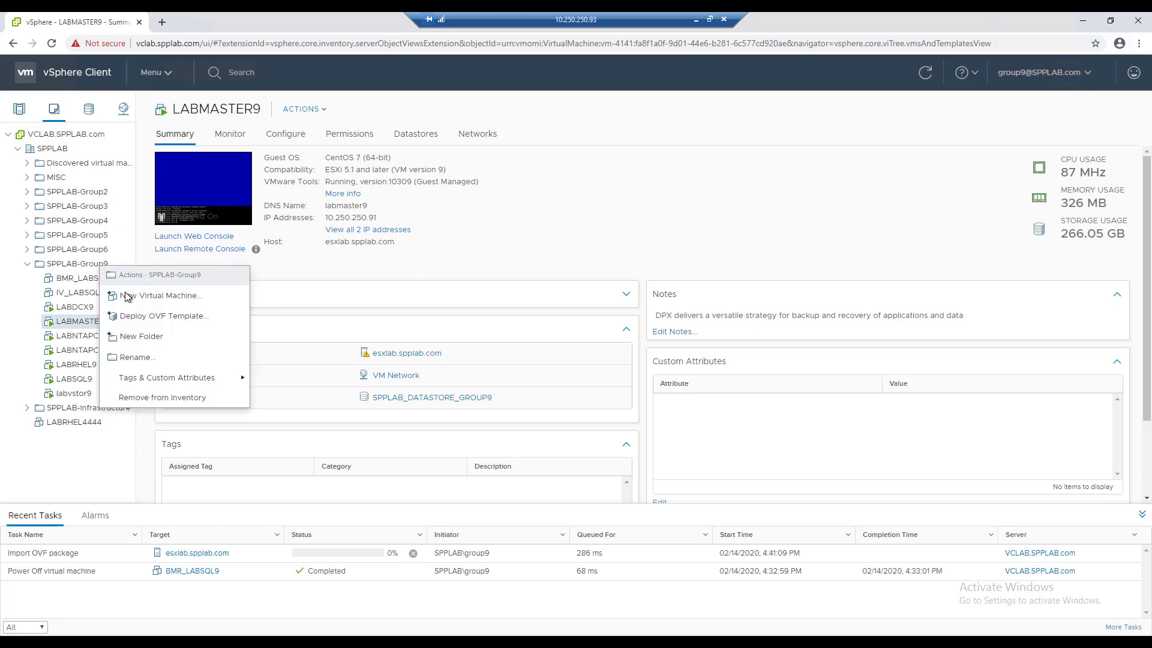
click(138, 321)
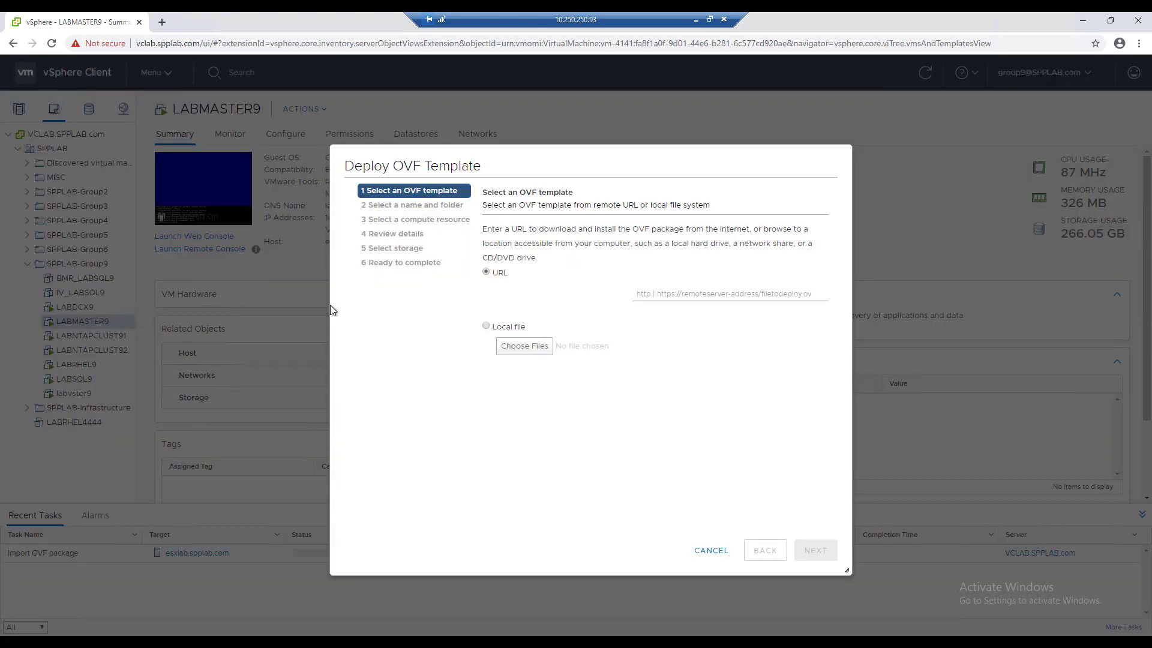
click(486, 327)
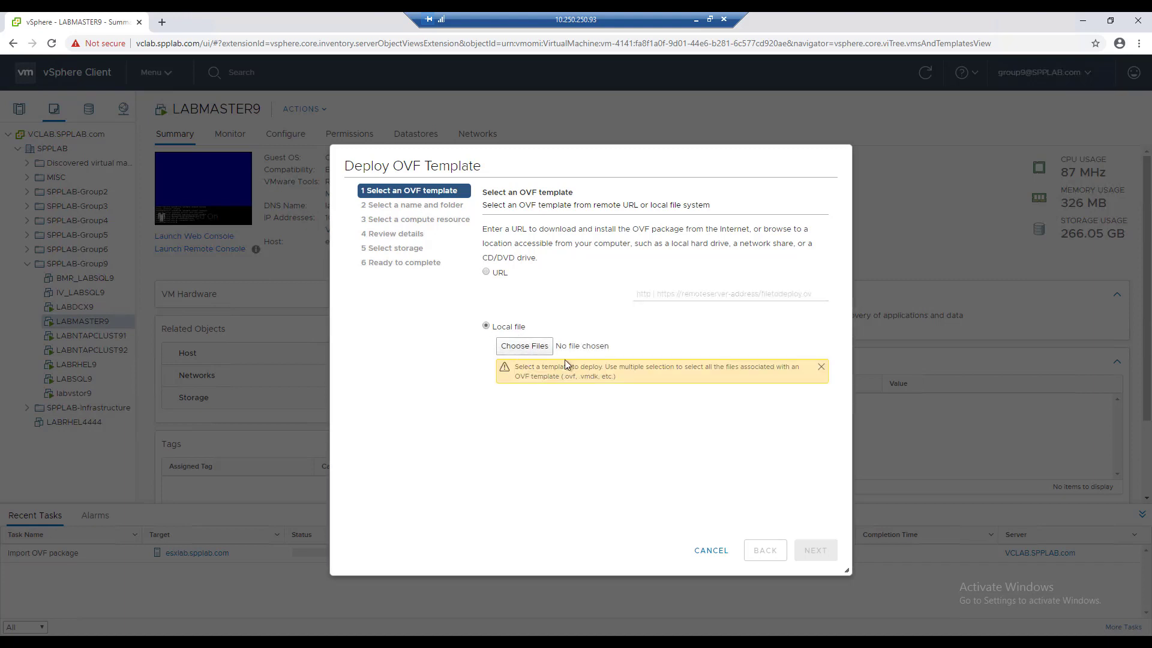
click(542, 353)
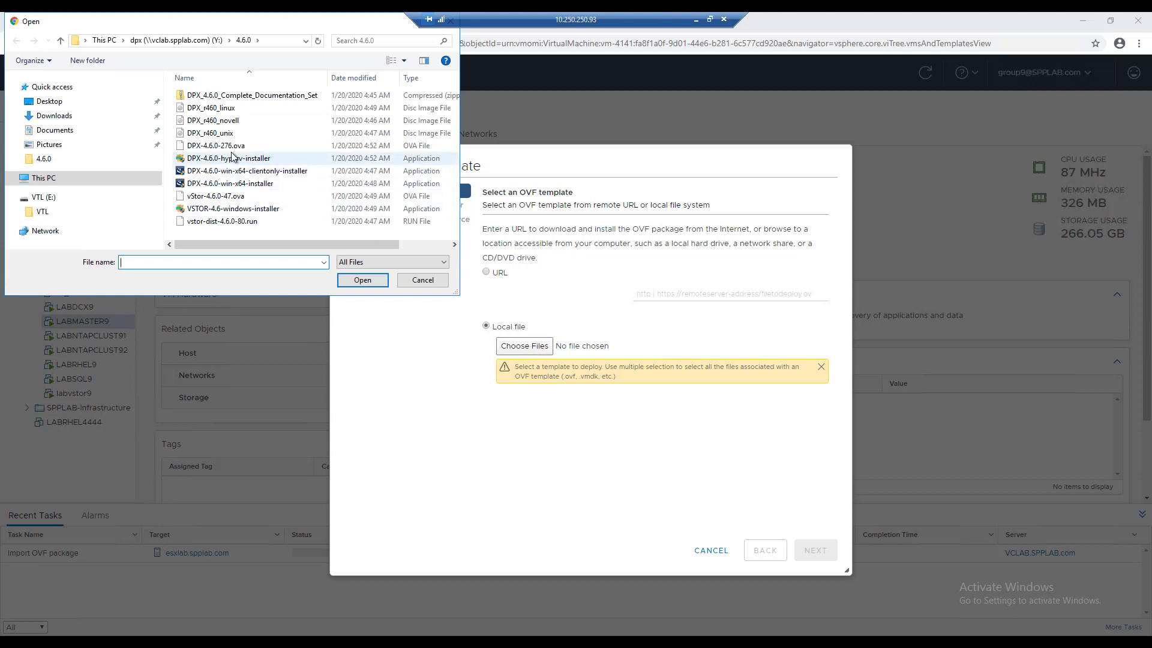
click(231, 146)
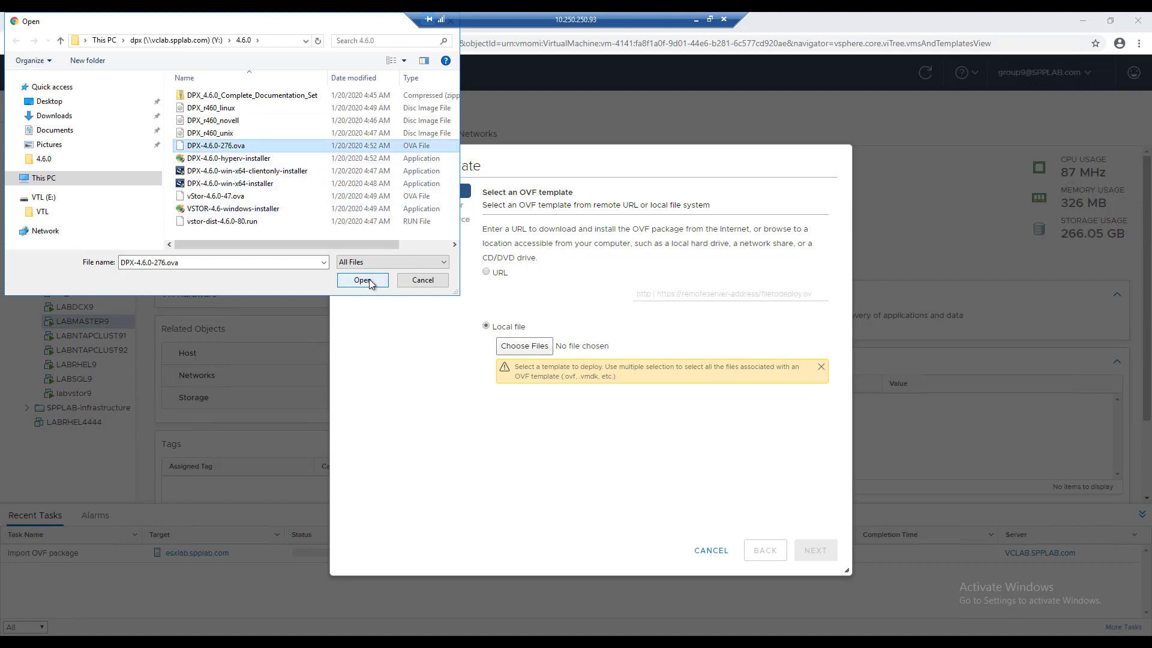
click(369, 279)
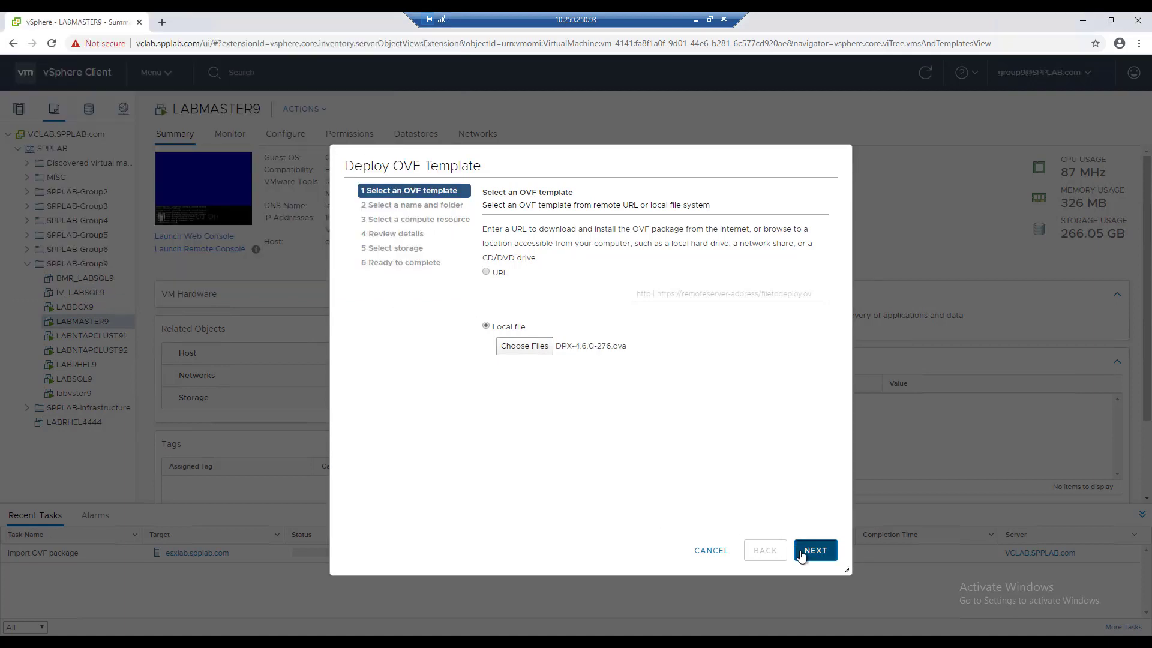
click(811, 548)
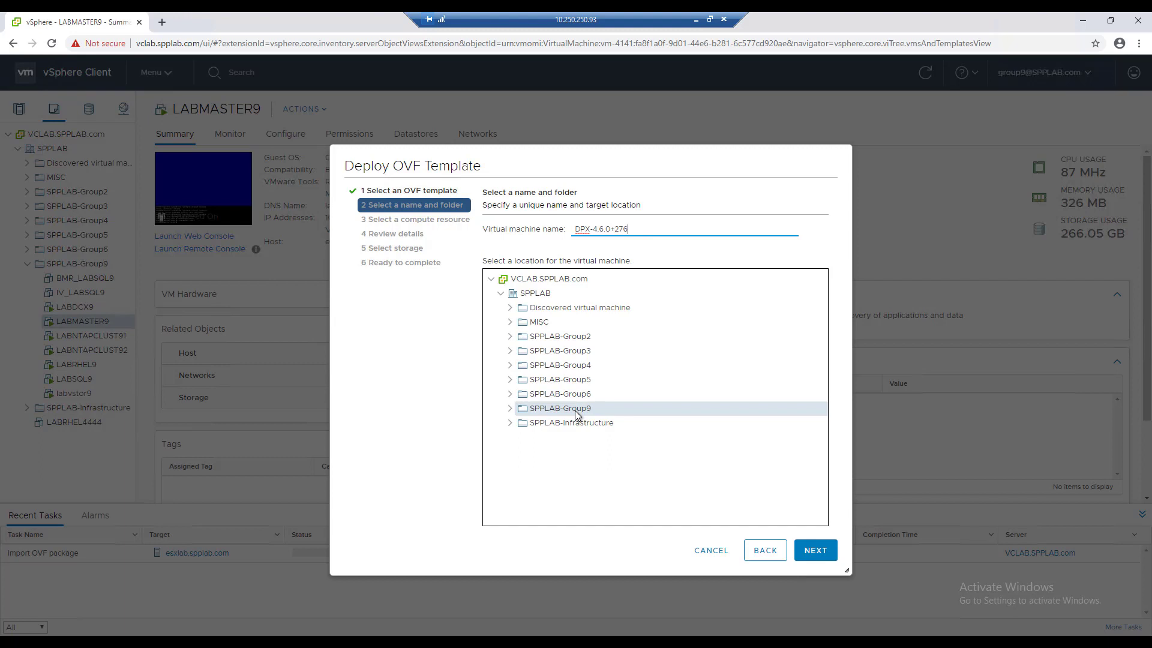
Step: Keep the VM name DPX-4.6.0+276 in SPPLAB-Group9 and choose esxlab.spplab.com as the compute resource
click(809, 555)
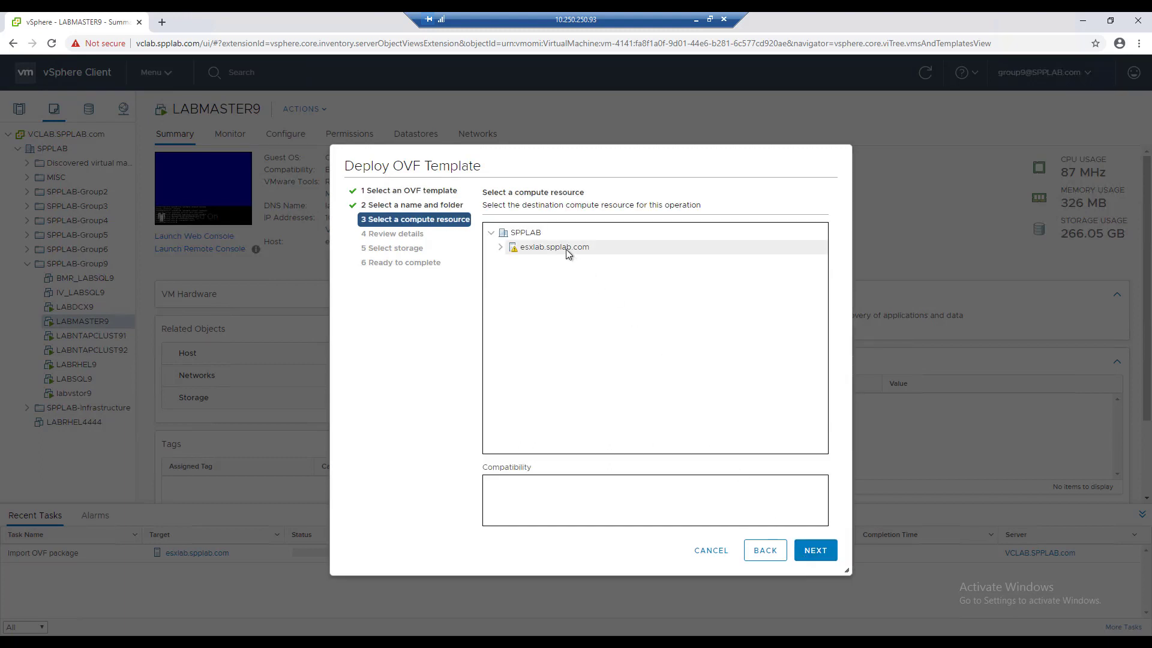
click(566, 249)
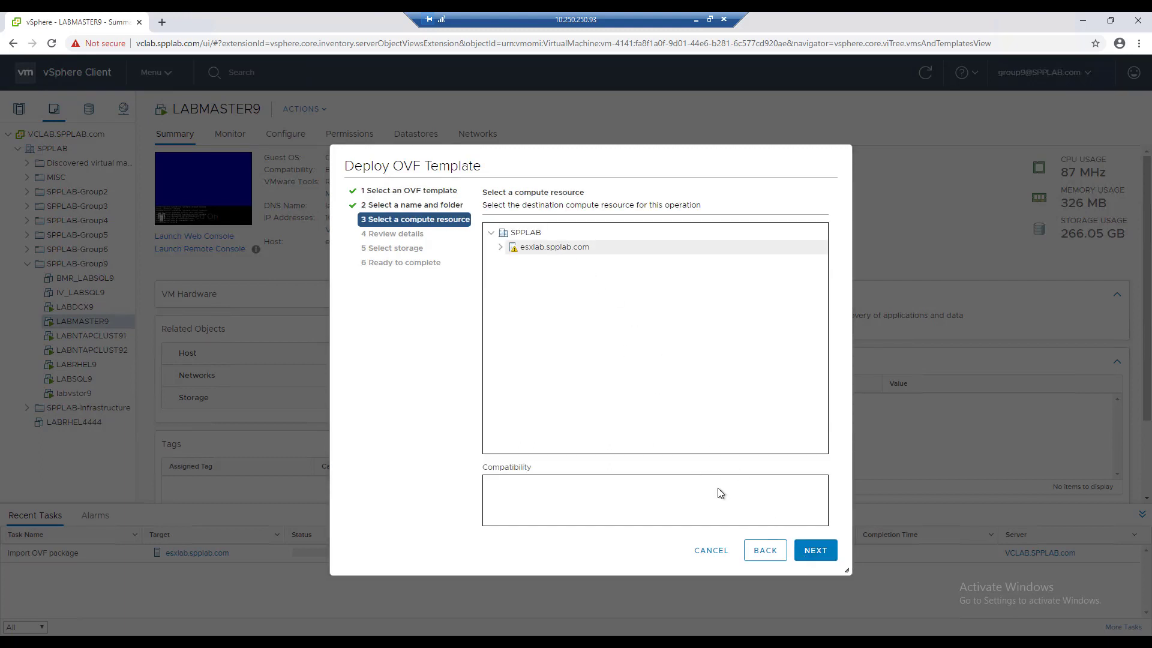
click(806, 555)
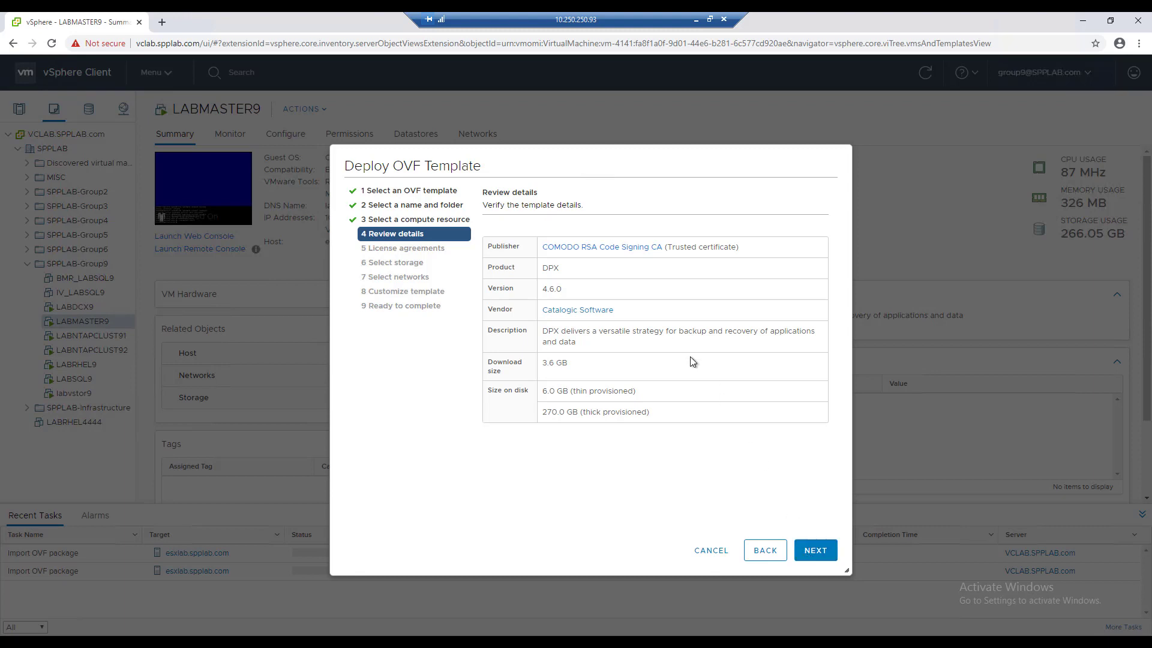
Step: Proceed past the template details and accept all license agreements
click(808, 558)
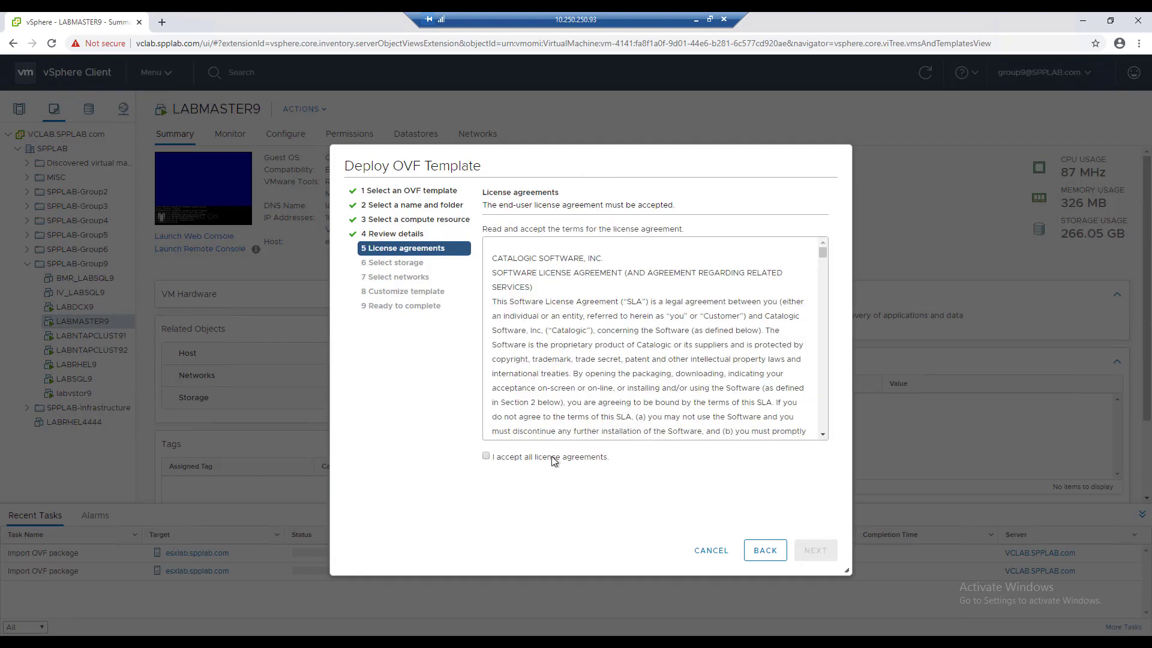
click(553, 460)
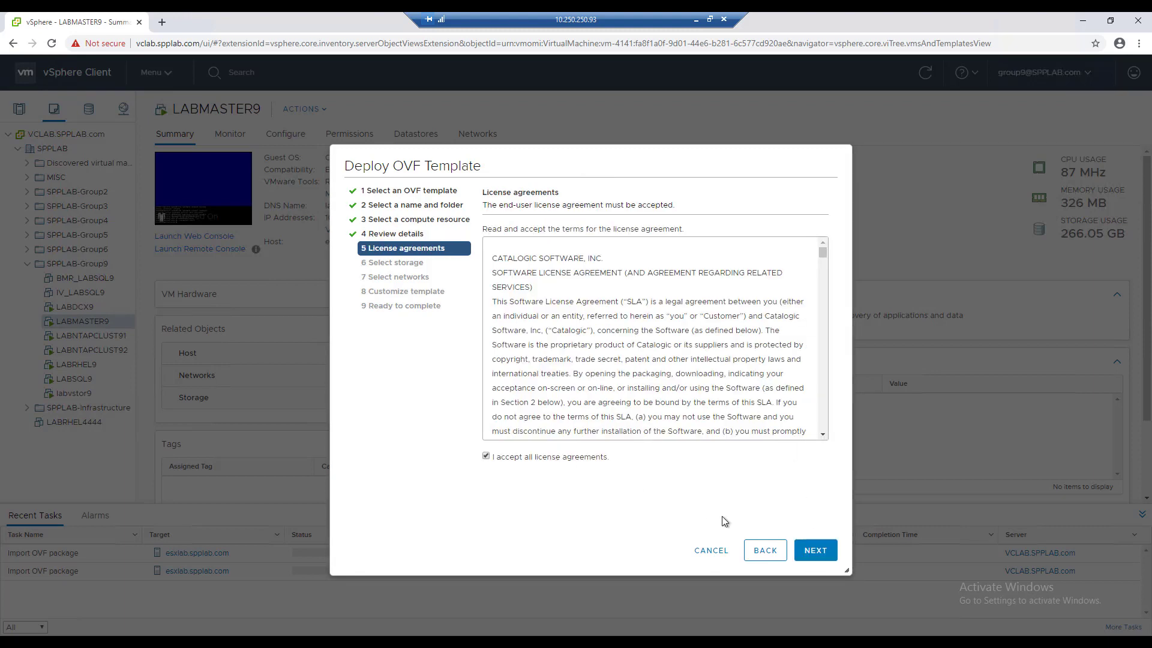
click(807, 553)
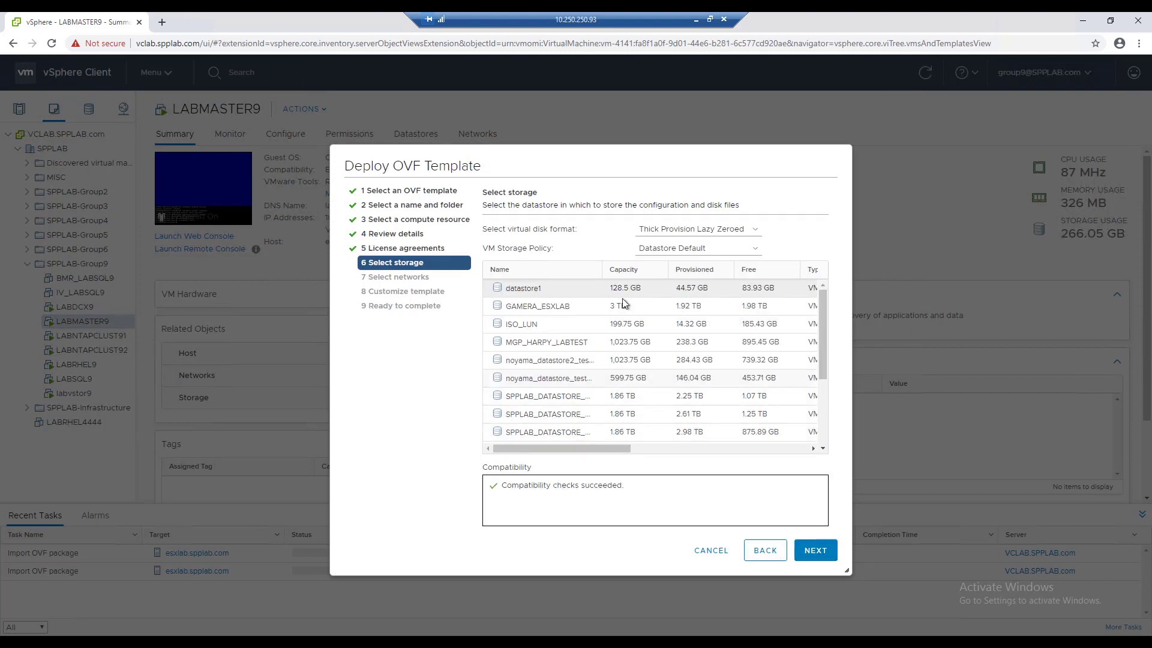
Step: Store the virtual machine on SPPLAB_DATASTORE_GROUP9 with the Thin Provision disk format
drag(602, 269, 635, 271)
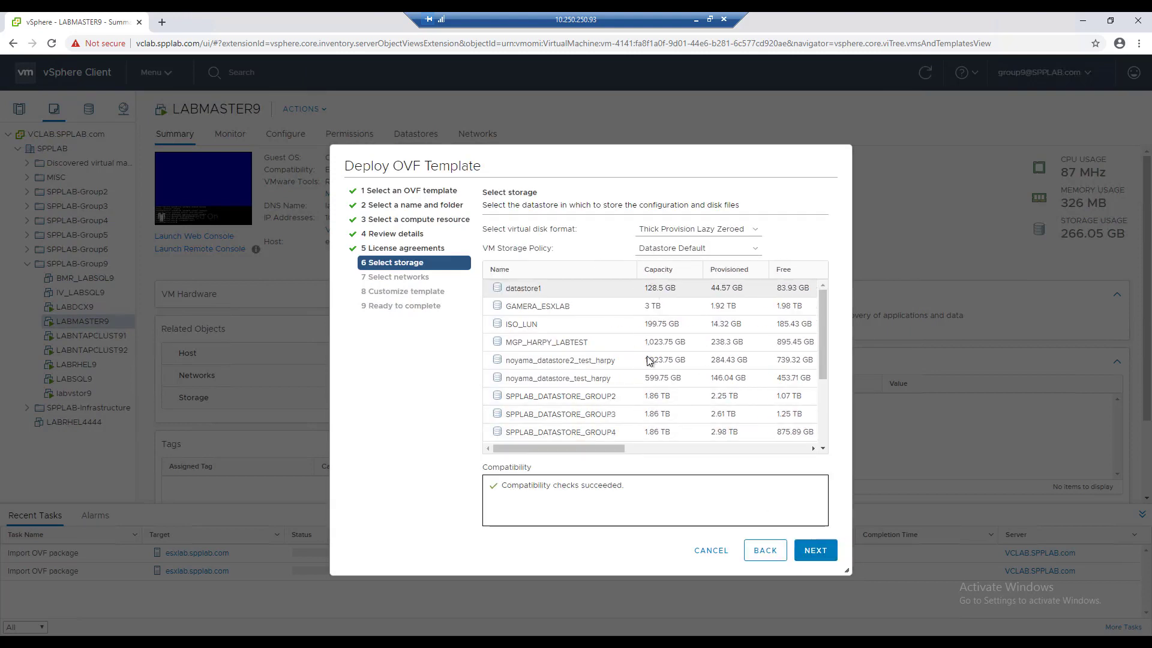
scroll(638, 385, down, 2)
click(611, 426)
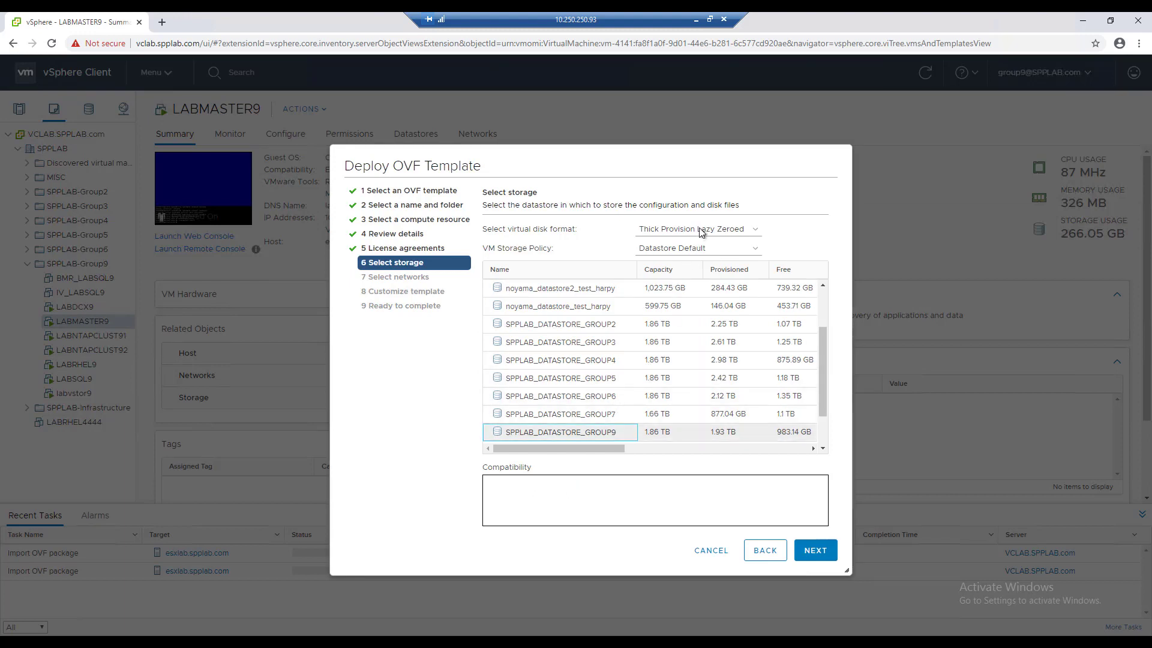
click(699, 230)
click(696, 264)
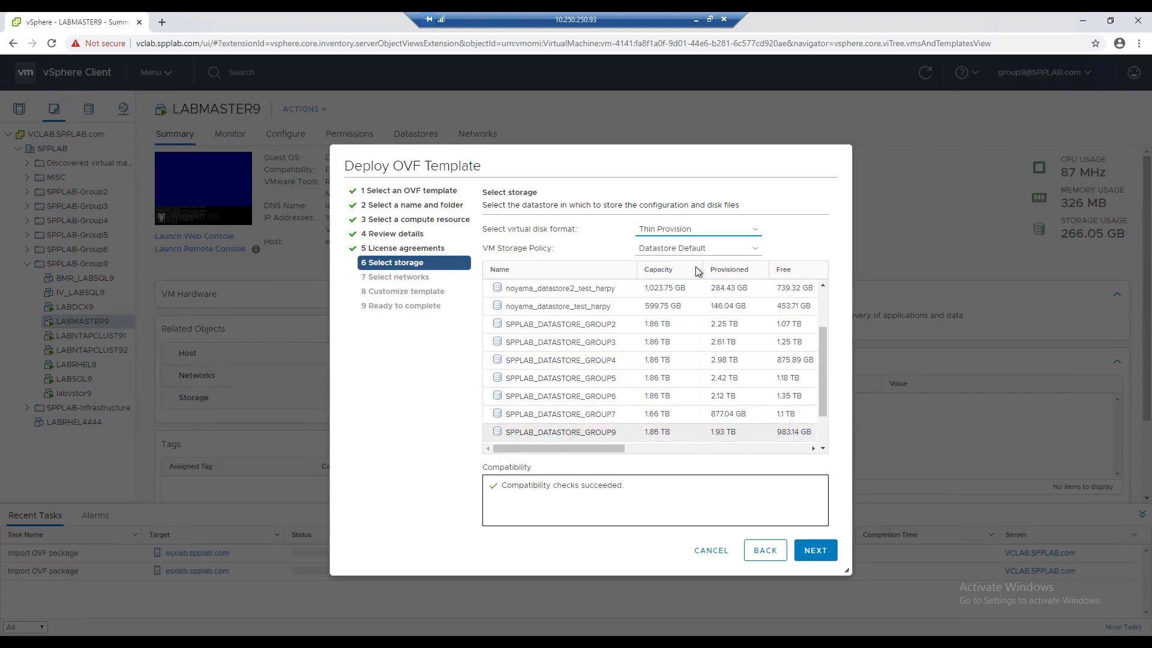
click(813, 549)
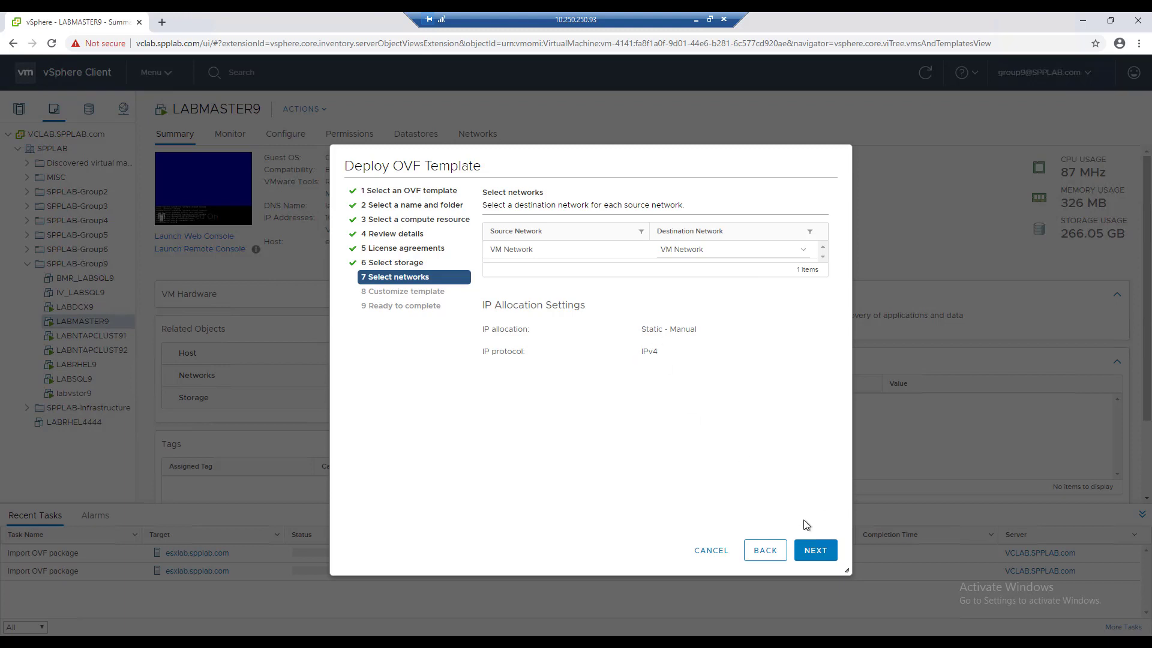
Step: Finish the deployment on VM Network with hostname dpx460, leaving the gateway, DNS, IP address and prefix blank for DHCP
click(815, 550)
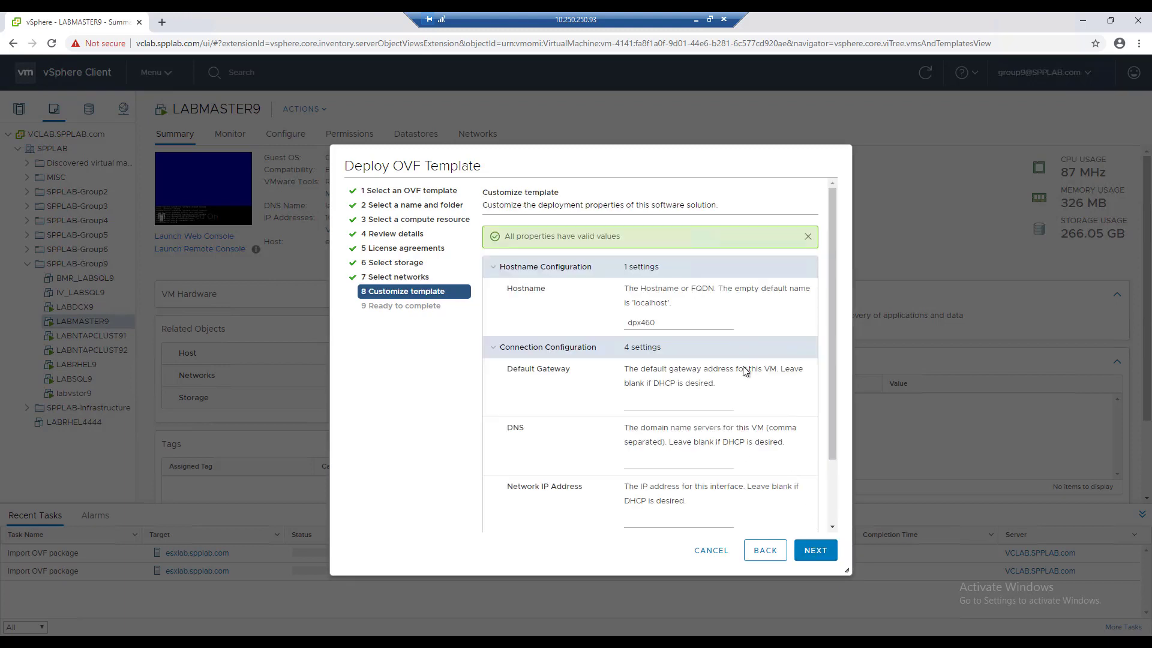
scroll(742, 366, down, 1)
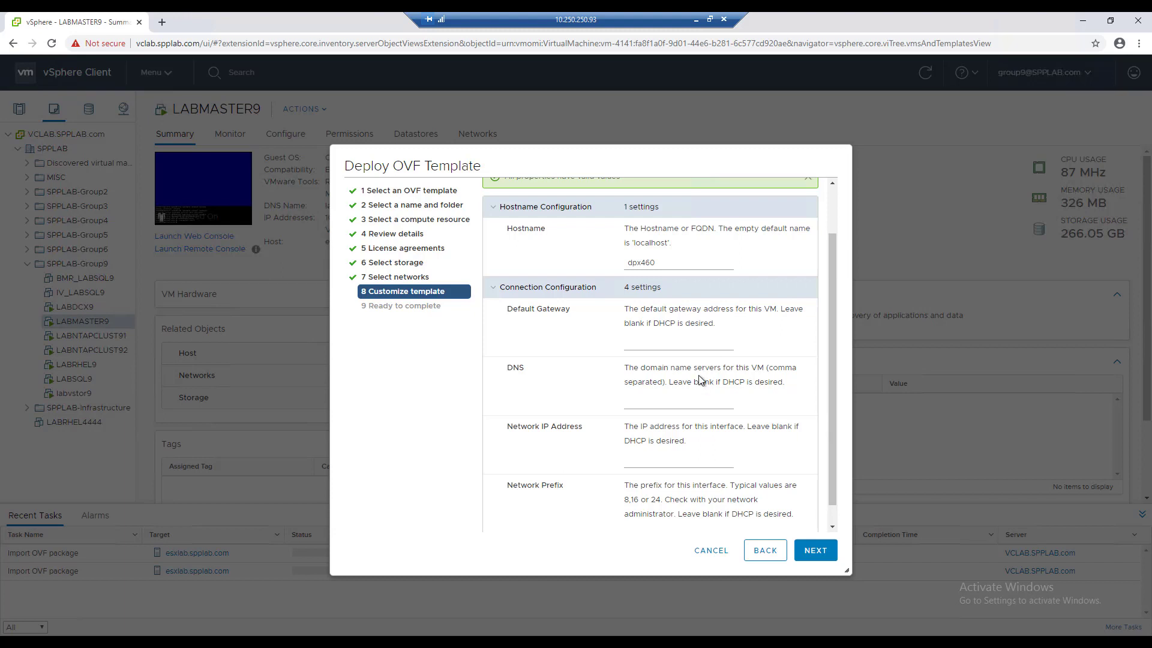
click(814, 550)
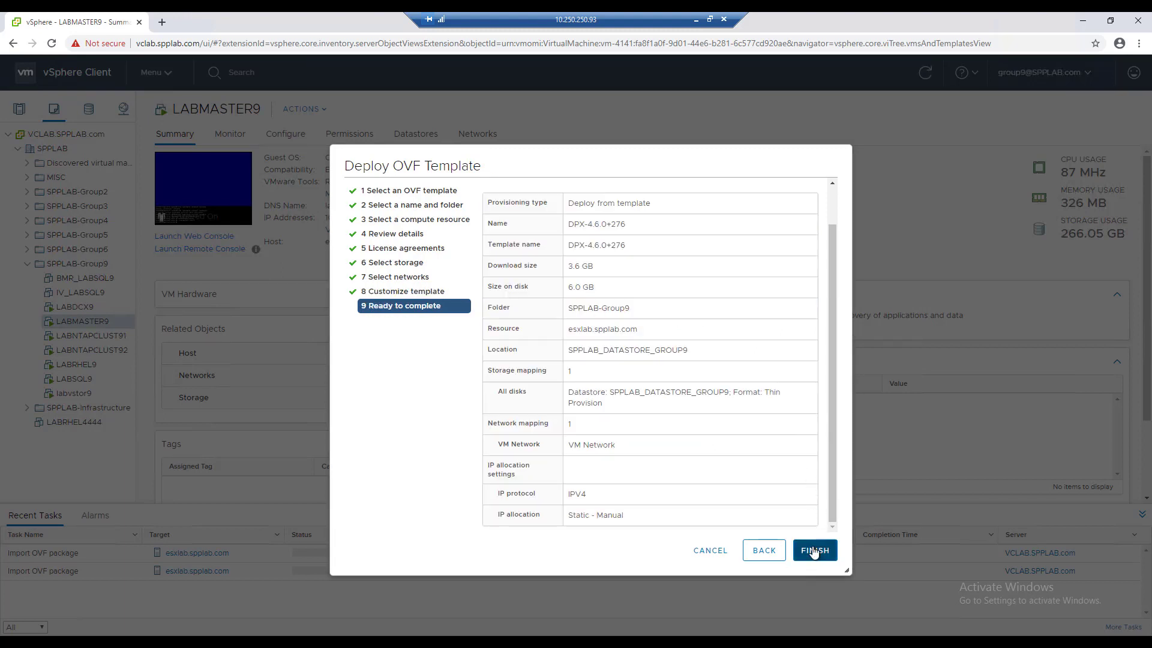
click(813, 550)
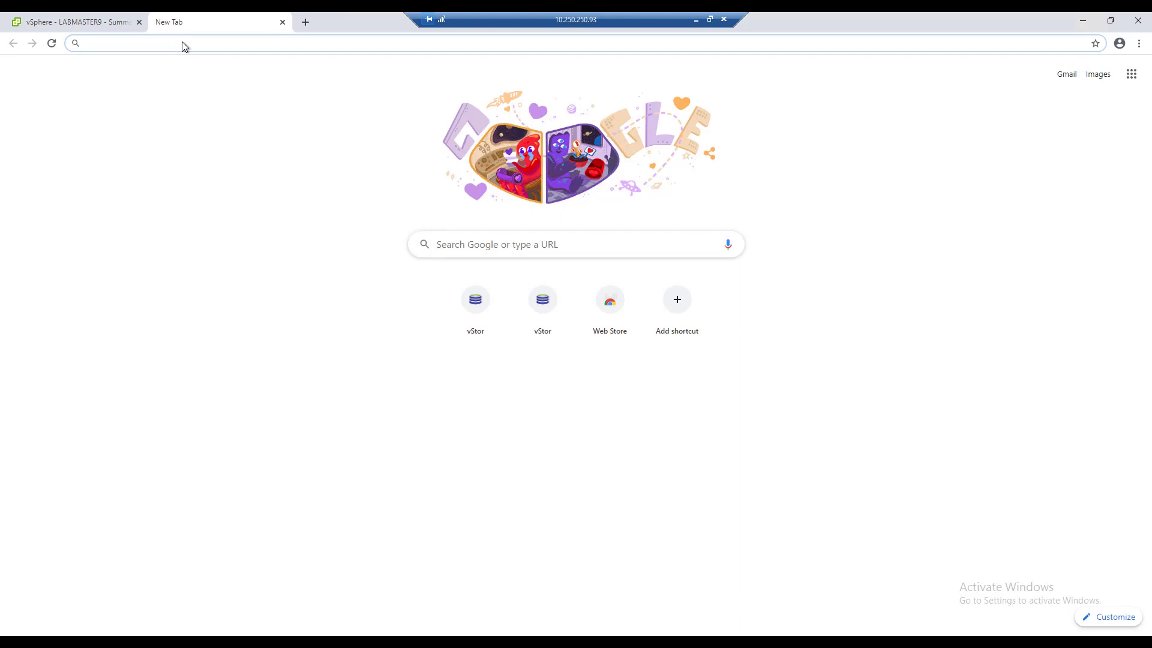
text(http)
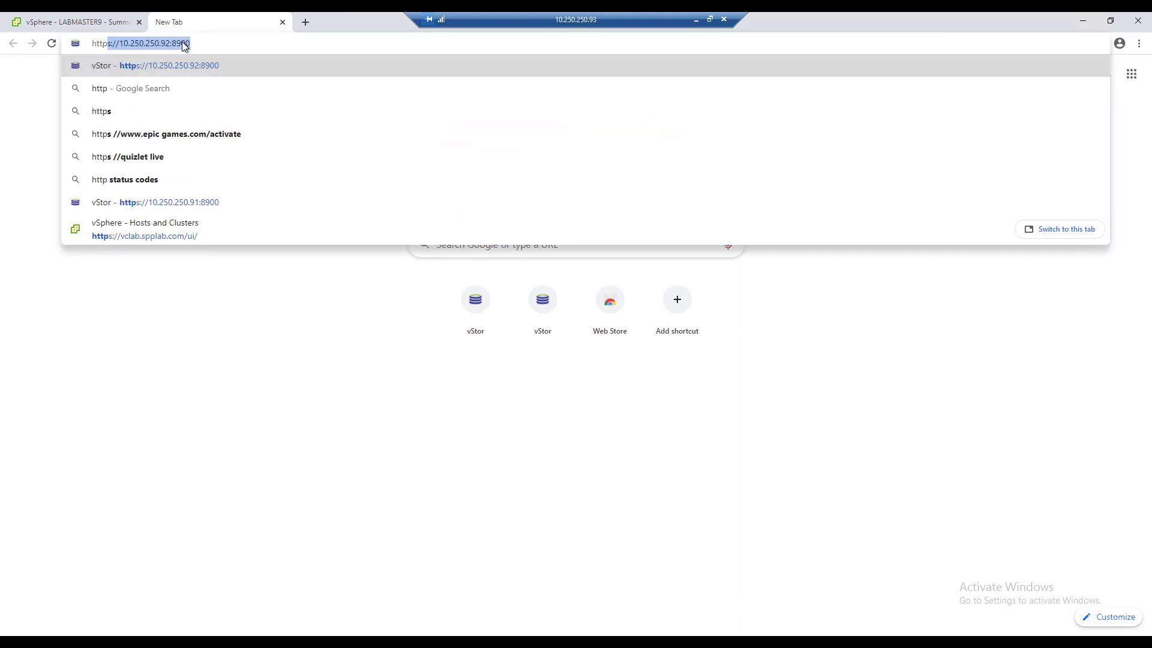
text(s)
key(BackSpace)
text(:/)
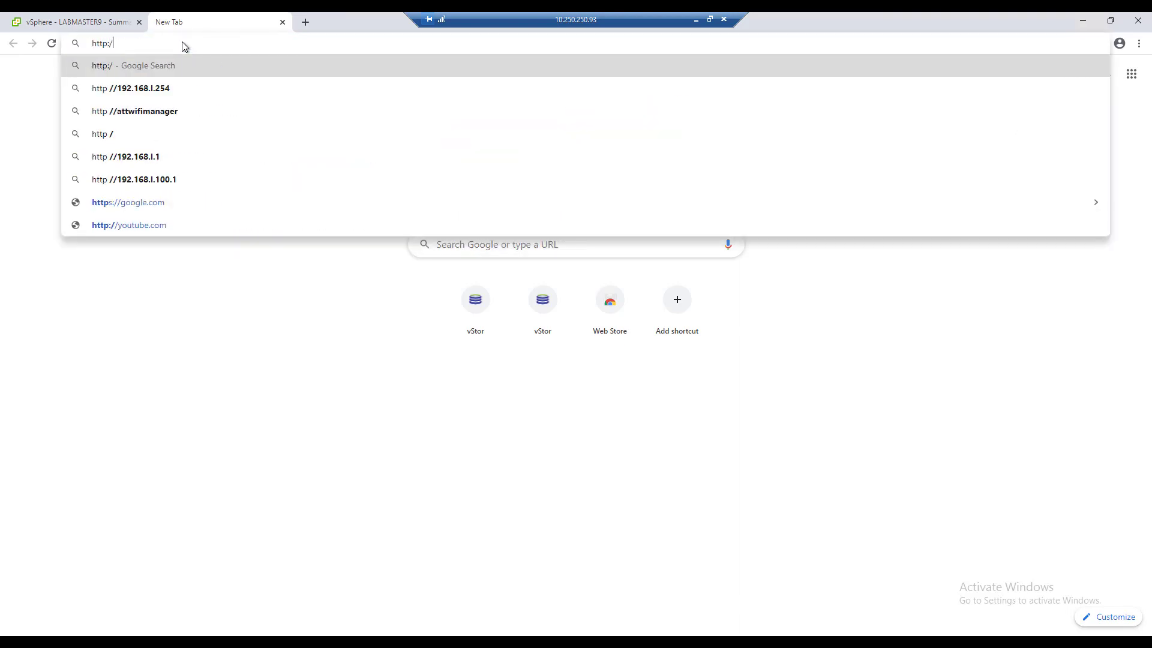
text(/10.250.25)
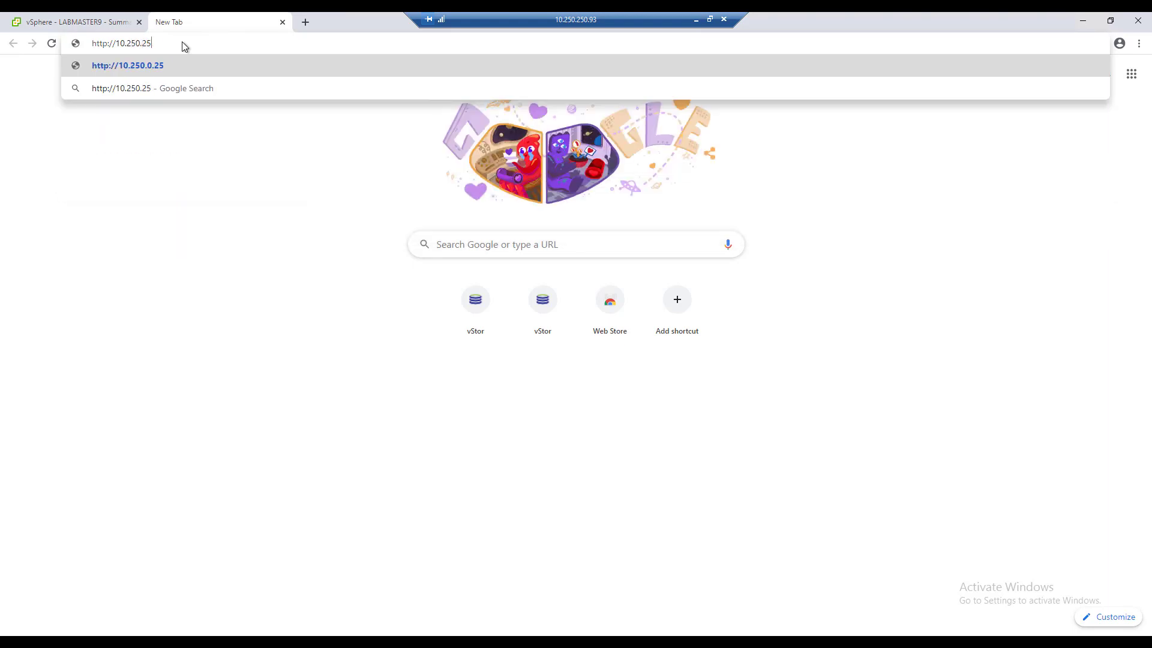
text(0.91:6122/)
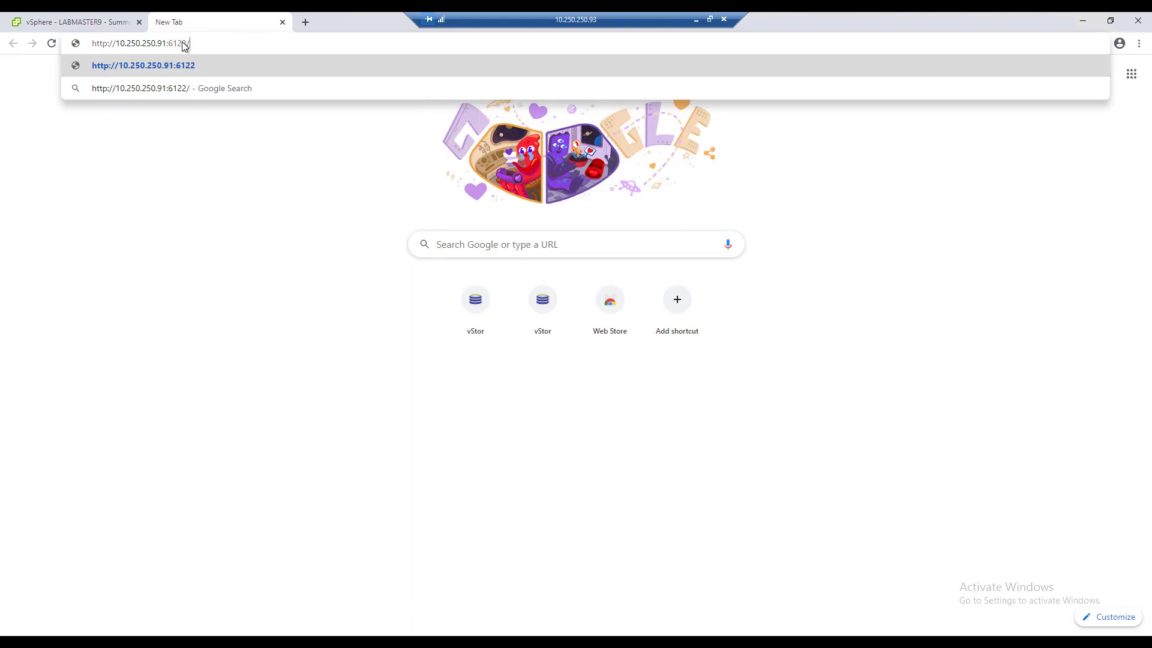
text(dpx.jnlp)
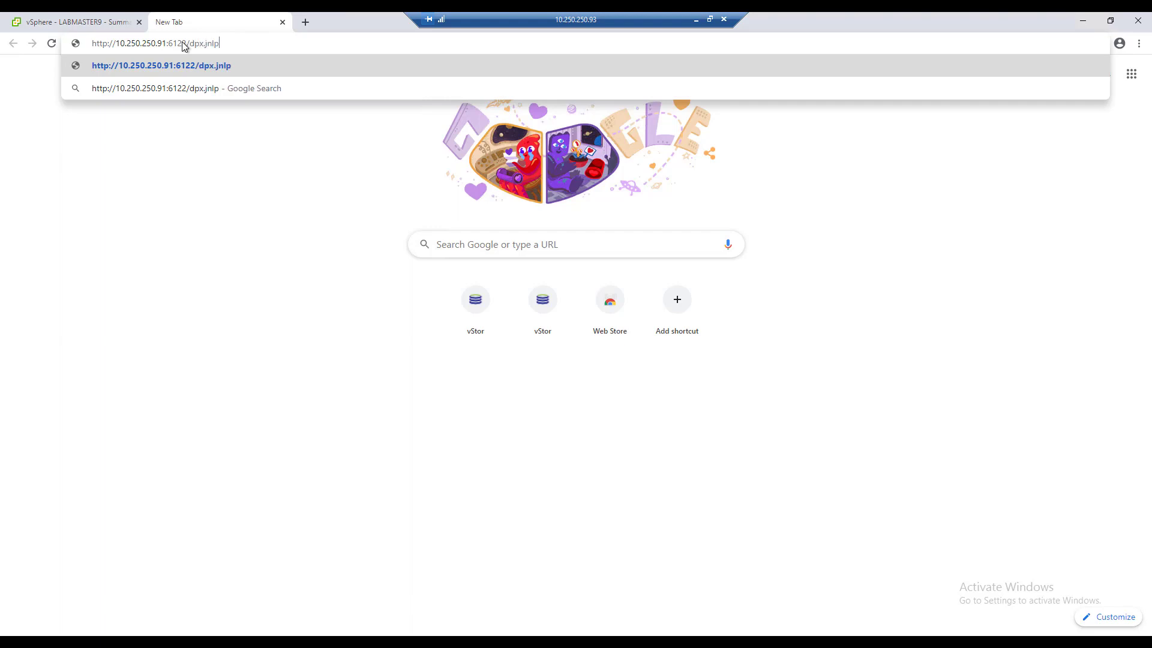
key(Return)
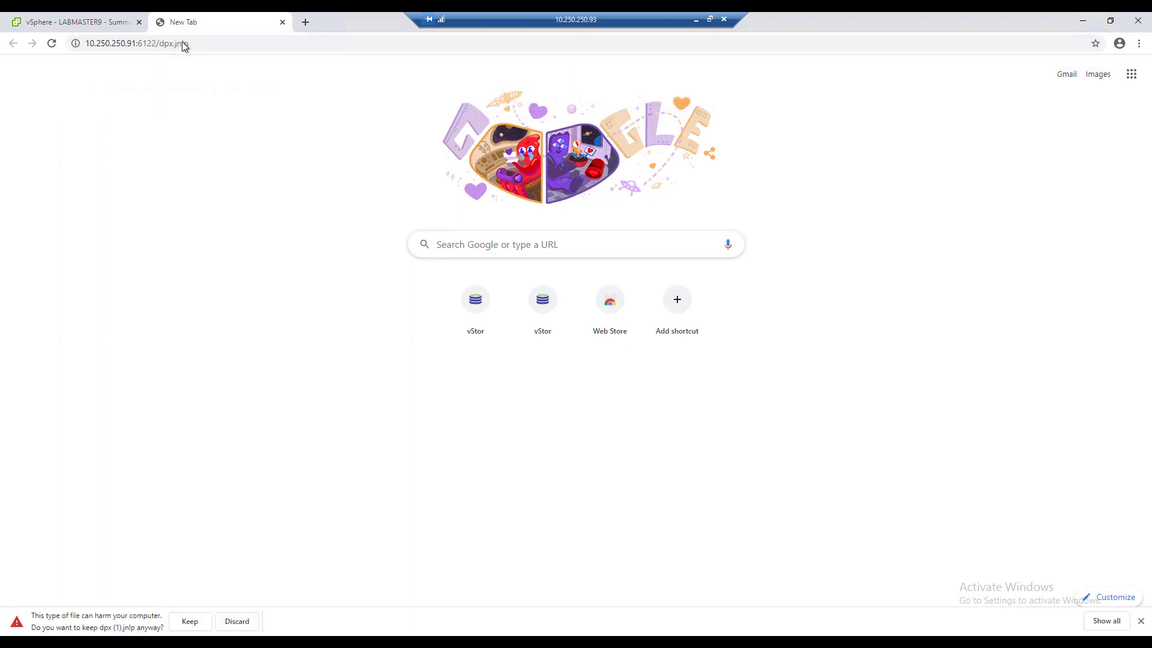
click(202, 627)
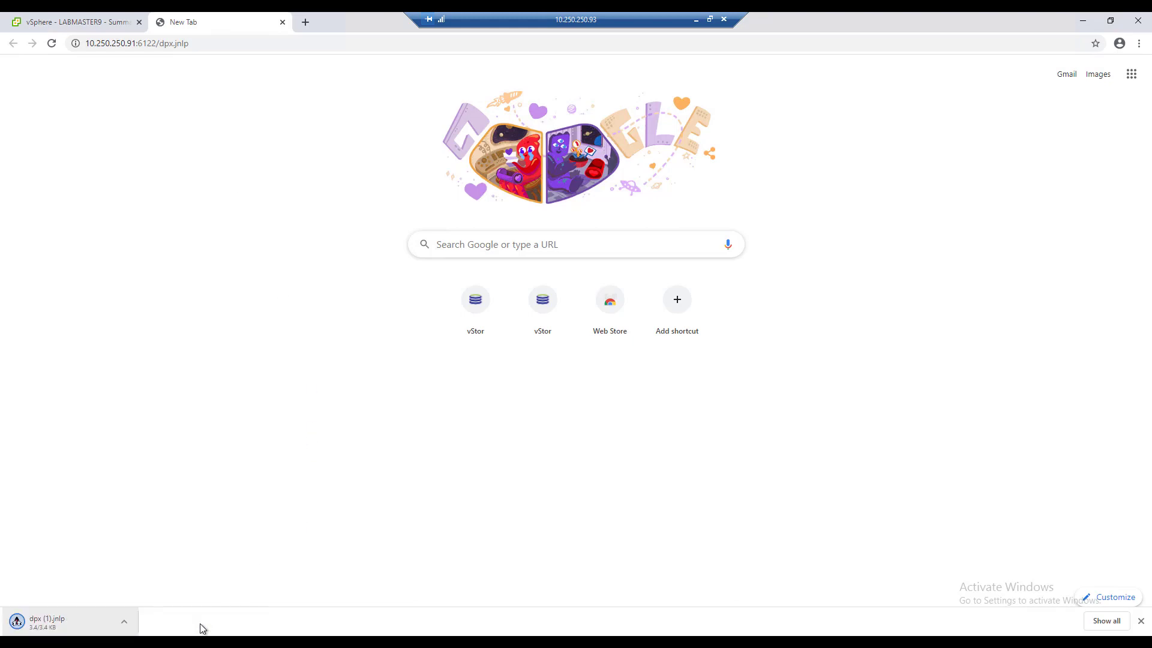
Step: Show the downloaded launcher in its folder and open the JNLP file named dpx with javaws
click(124, 622)
click(143, 581)
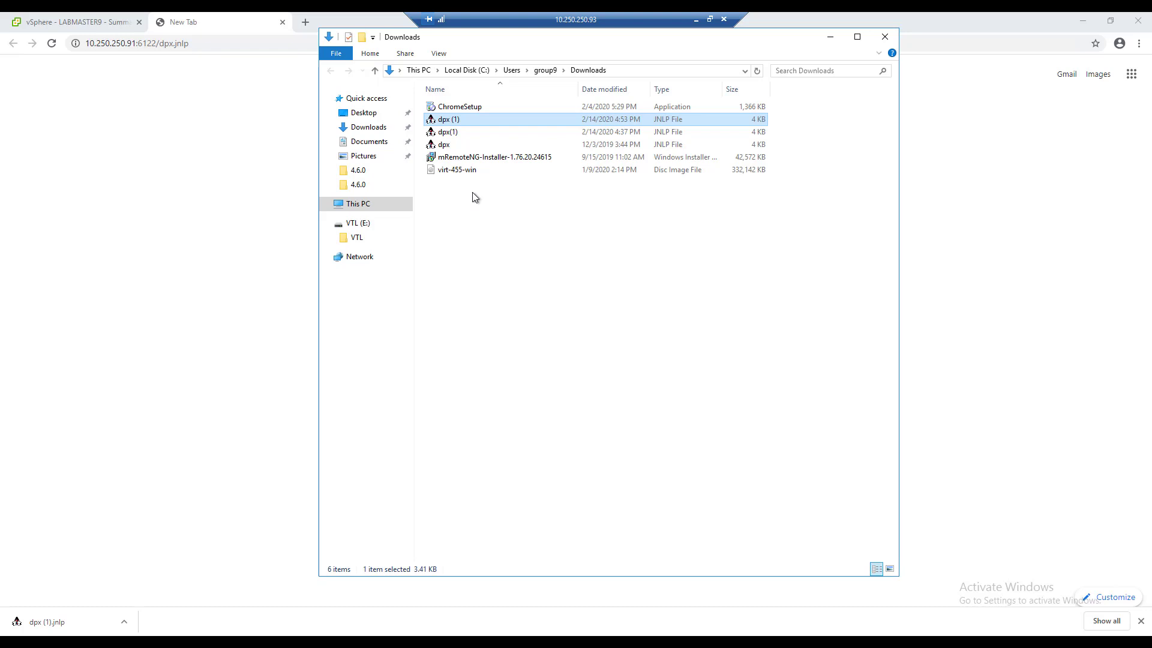
right_click(453, 148)
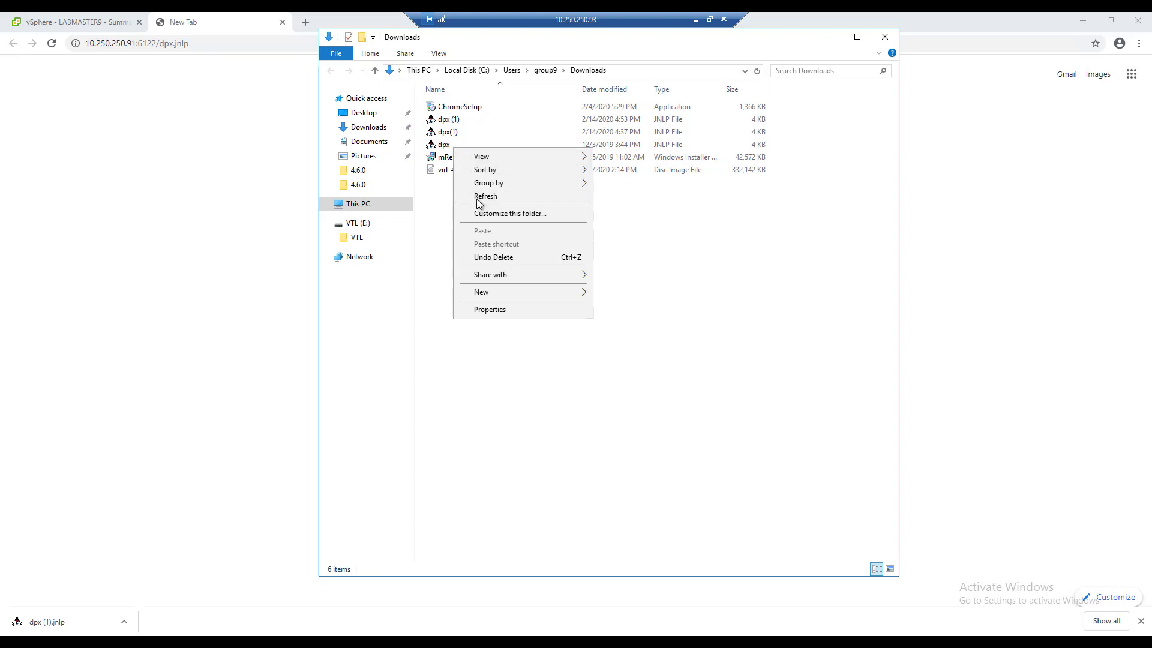
click(438, 144)
right_click(438, 144)
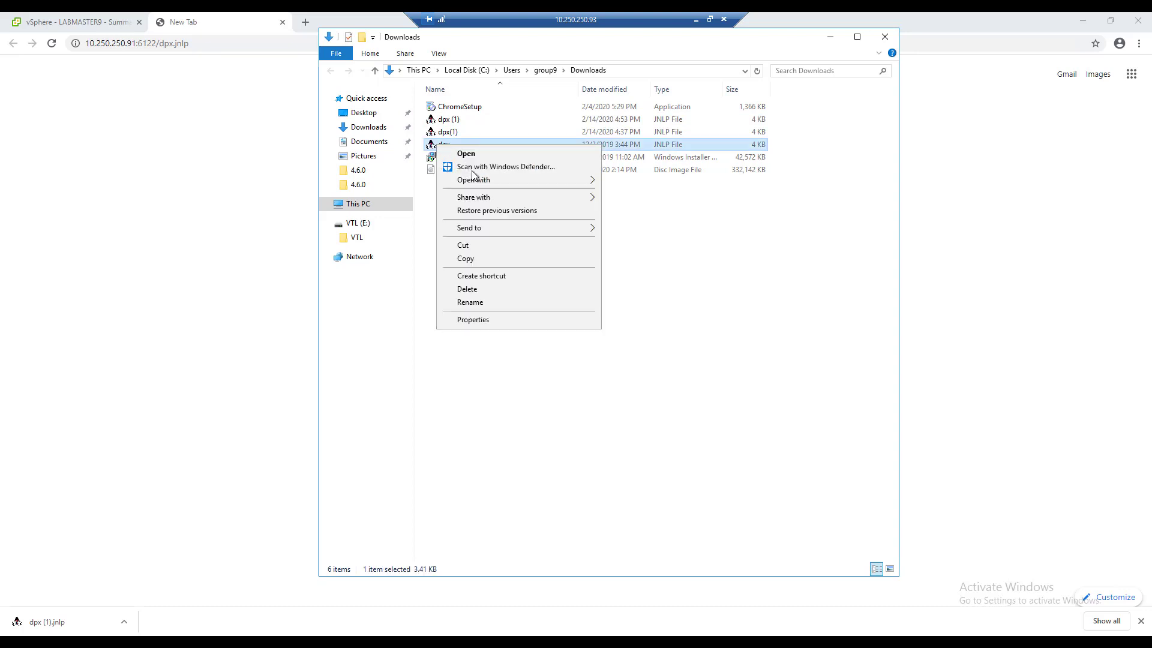
mouse_move(478, 181)
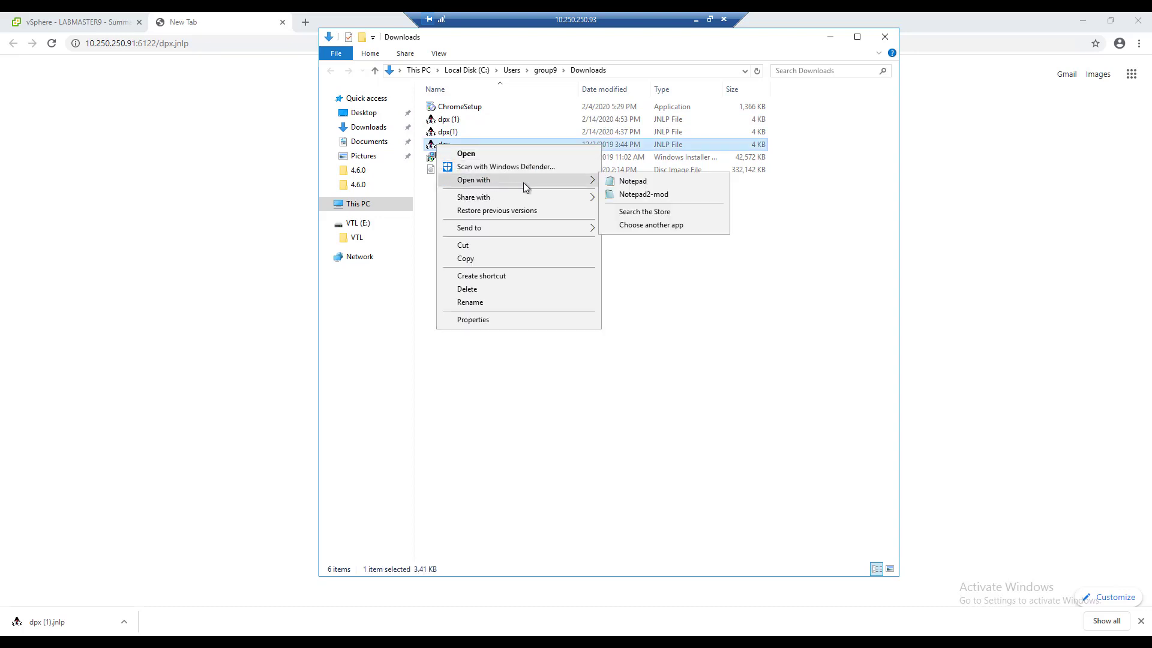
click(637, 231)
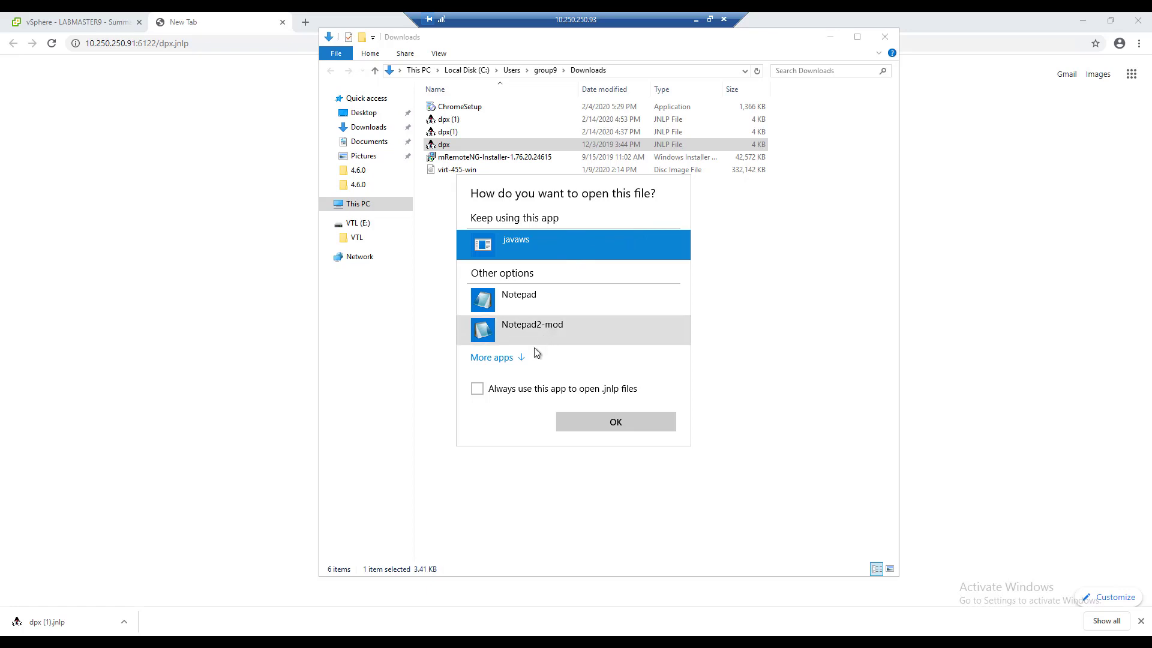
click(588, 425)
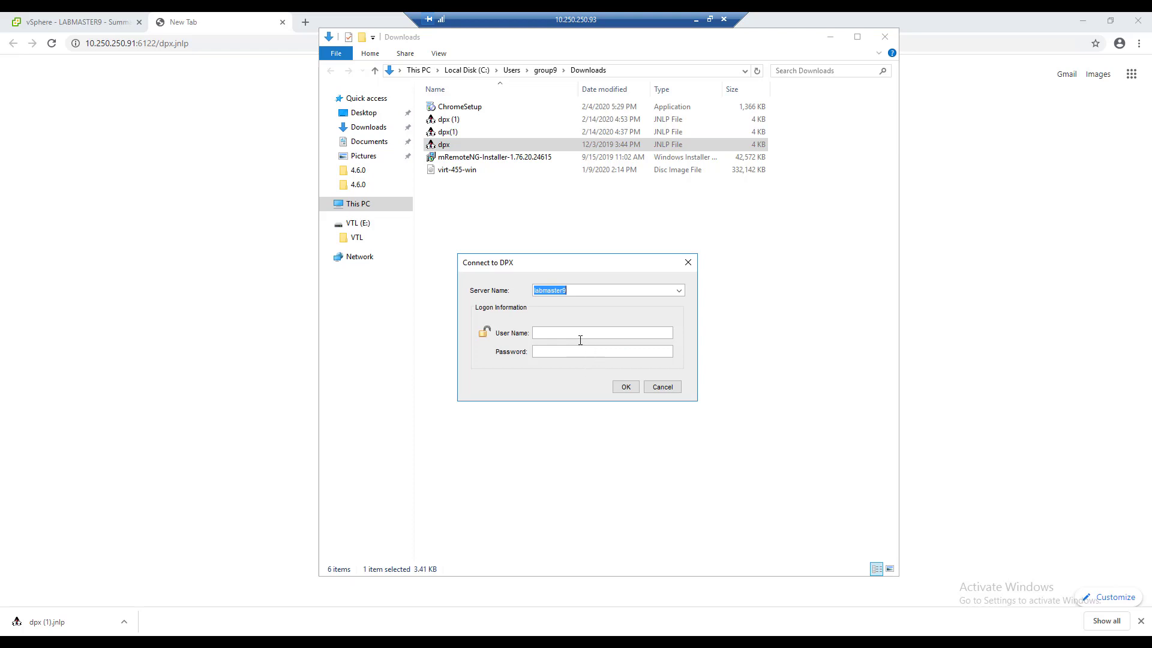
Step: Log in to the DPX server labmaster9 with user name sysadmin and the account password
click(570, 331)
text(sysadmin)
key(Tab)
key(Return)
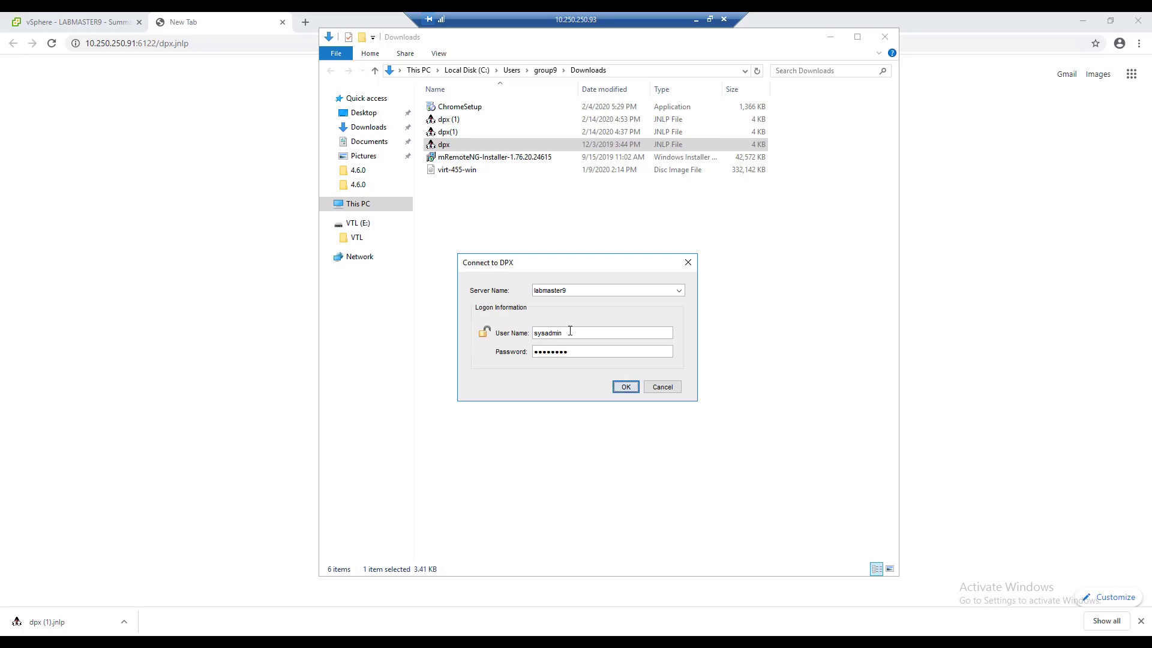